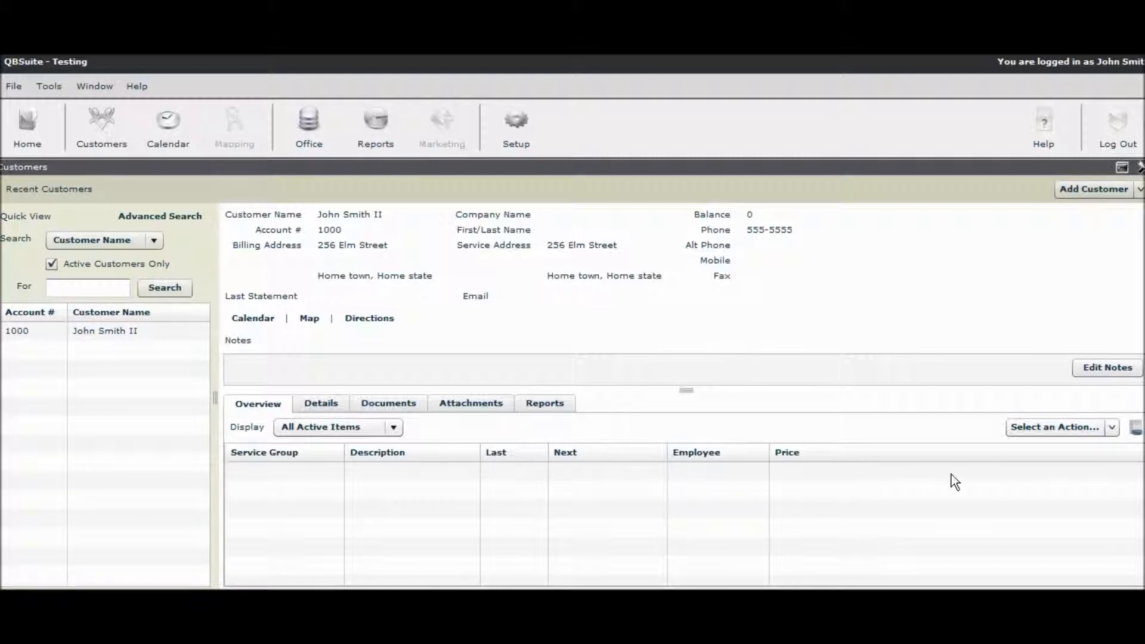
Add a new service to the customer's account and choose Pest Control as its service type.
left_click(1111, 426)
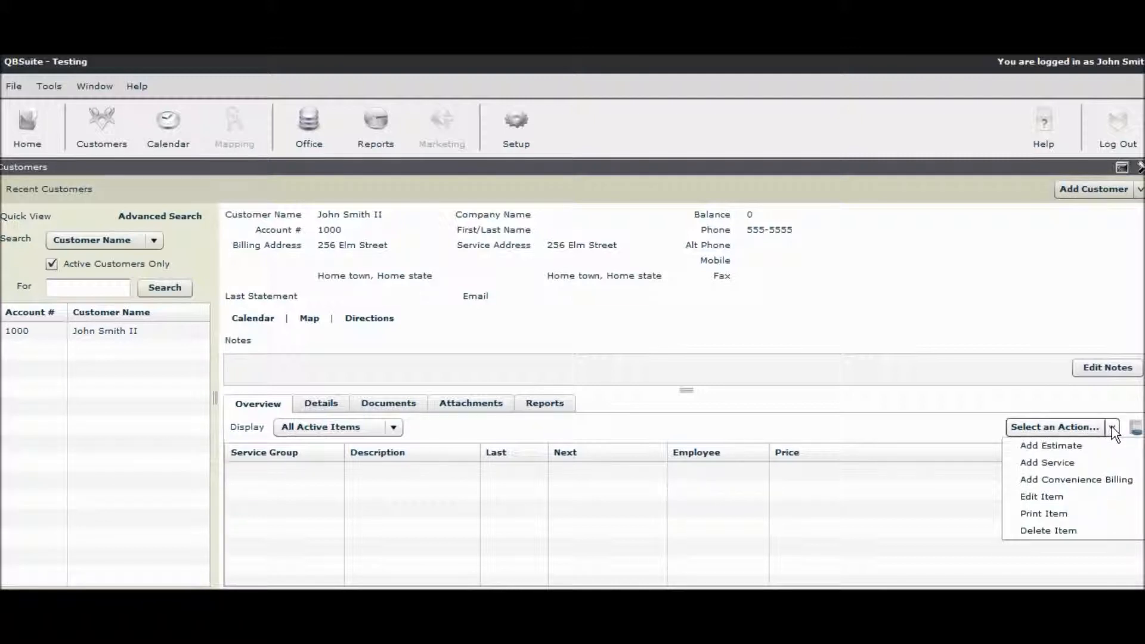
left_click(1063, 460)
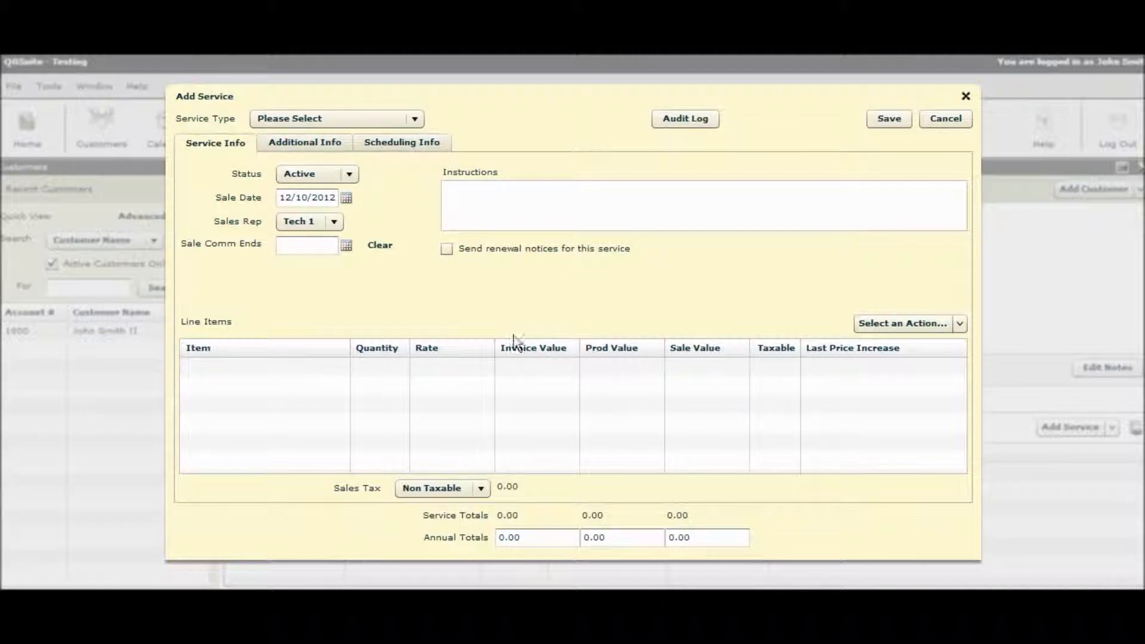
left_click(415, 121)
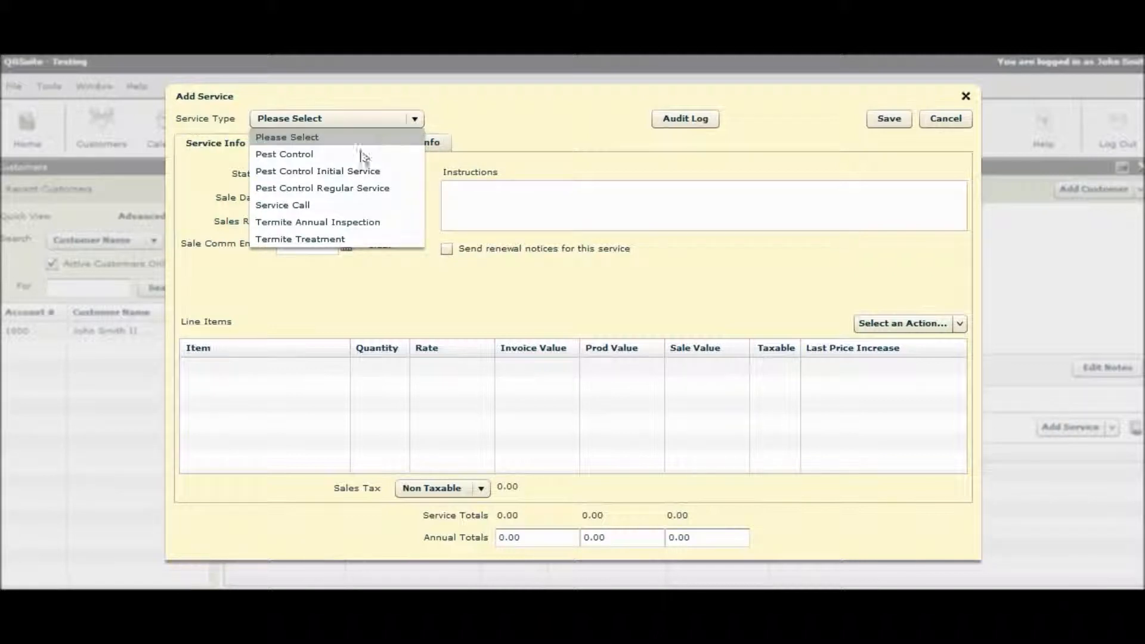
left_click(299, 154)
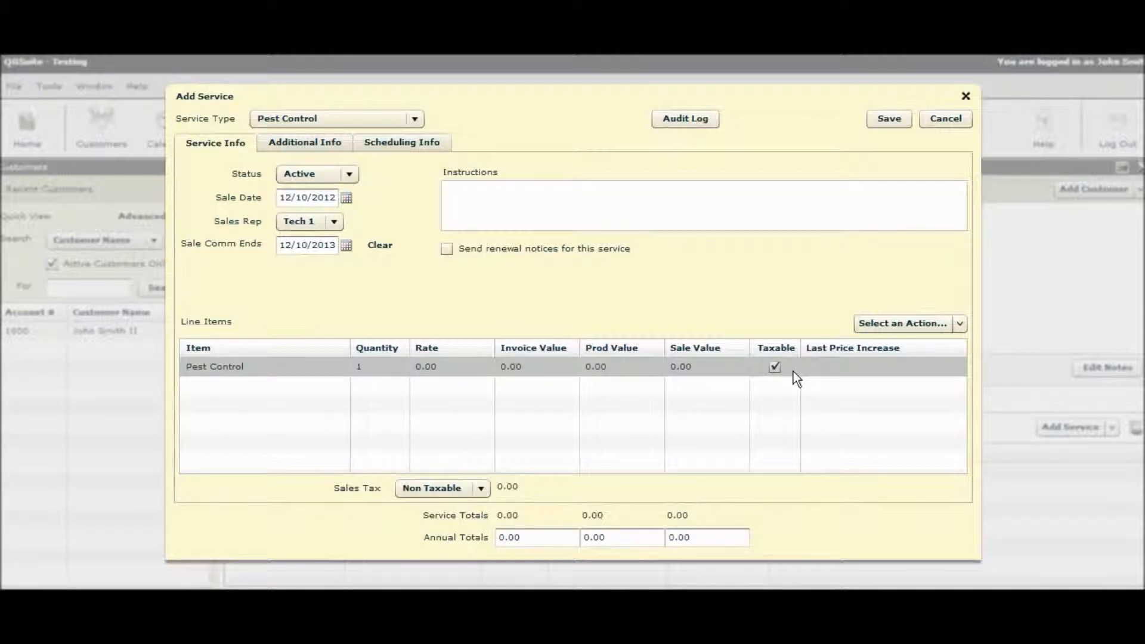
left_click(957, 325)
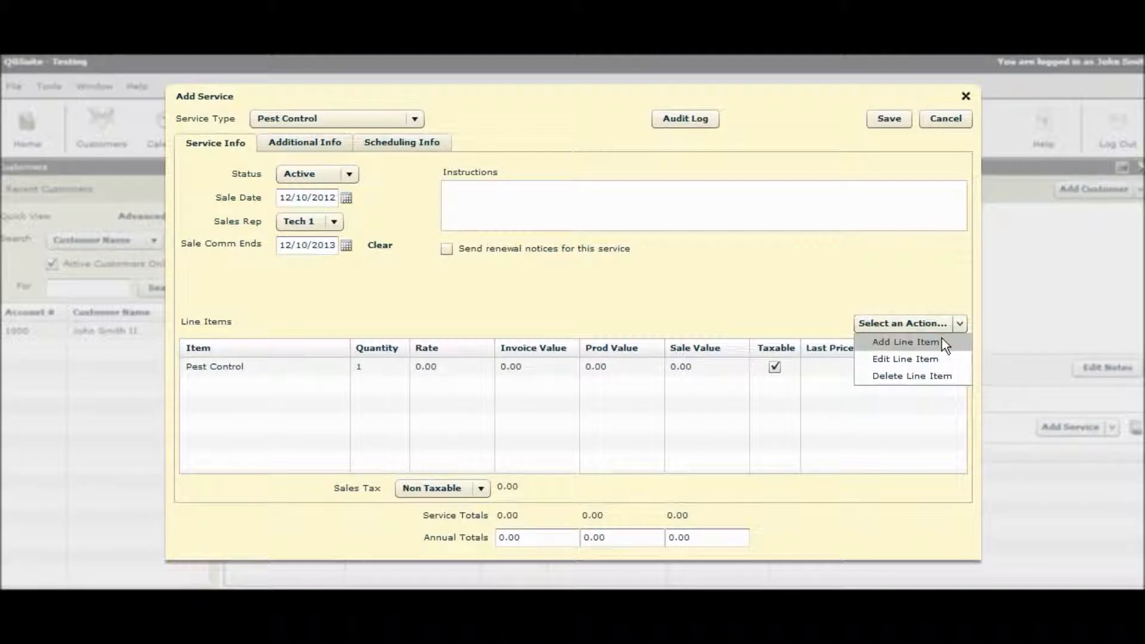
left_click(942, 339)
left_click(656, 249)
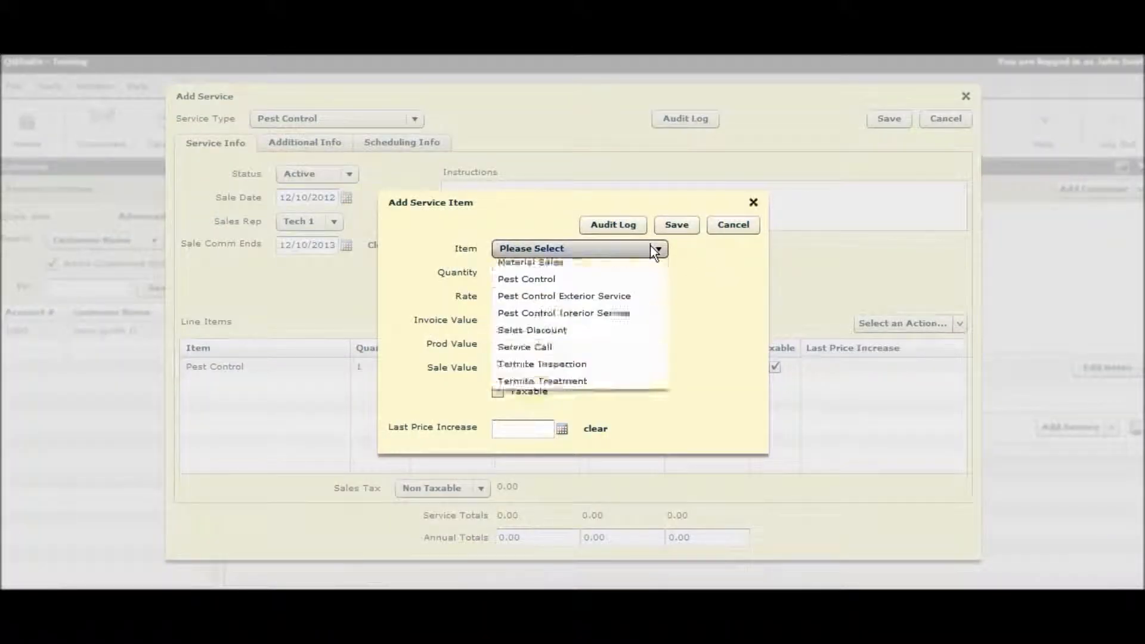
left_click(543, 335)
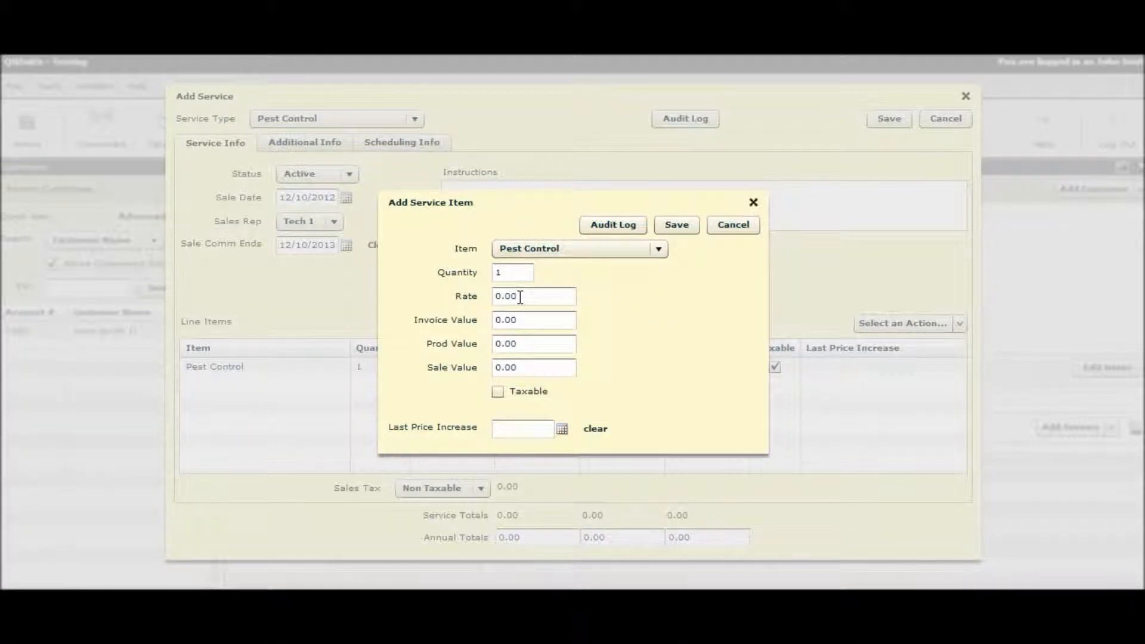
left_click(747, 224)
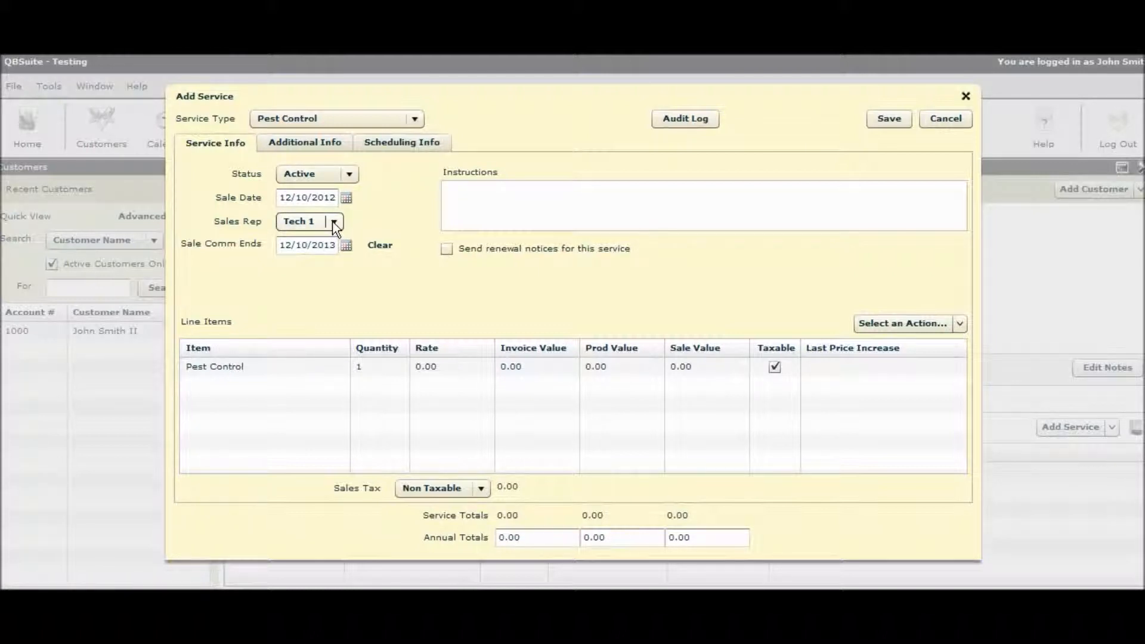
Enter the service instructions "Dont let the dog out".
left_click(473, 193)
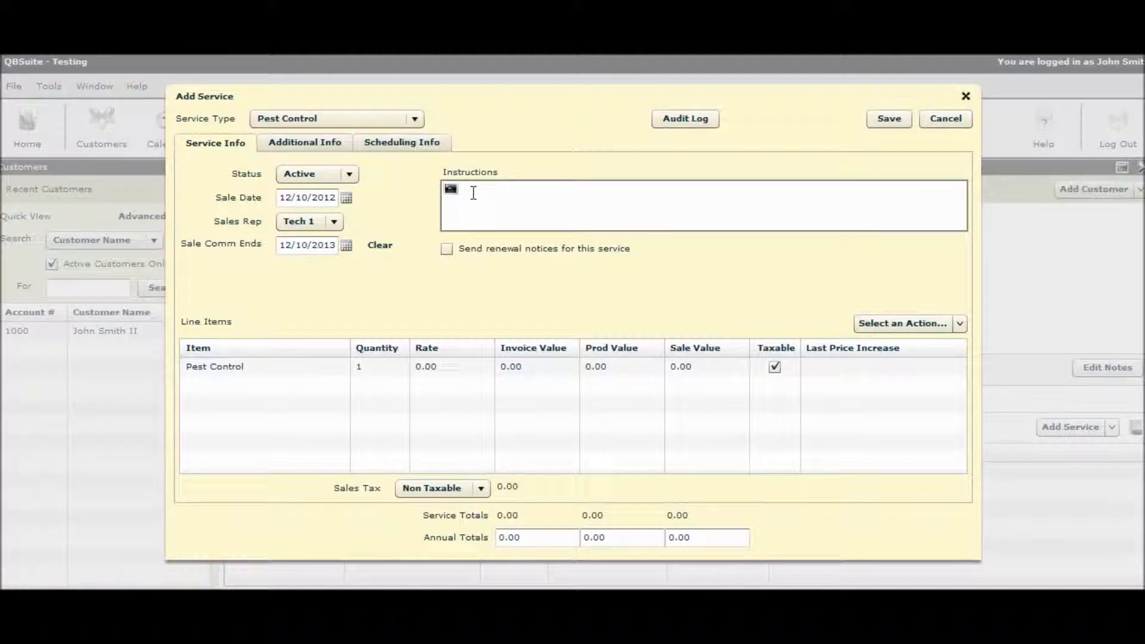
type("t let the dof")
key("BackSpace")
type("g out")
Set the rate of the Pest Control line item to 45.00.
left_click(431, 370)
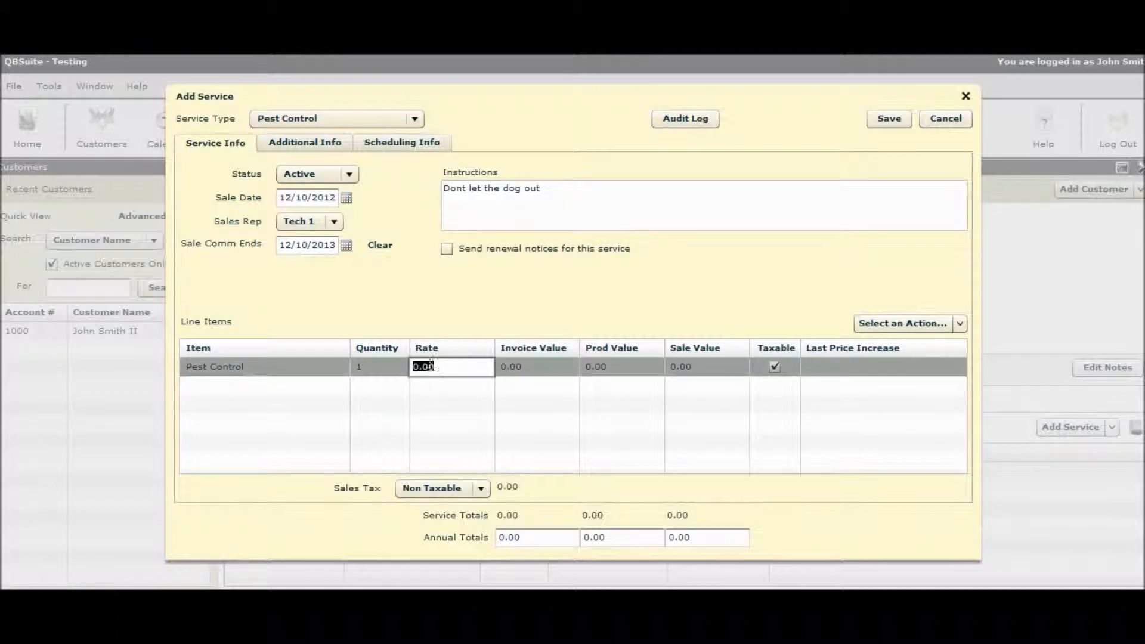
type("45.00")
left_click(455, 414)
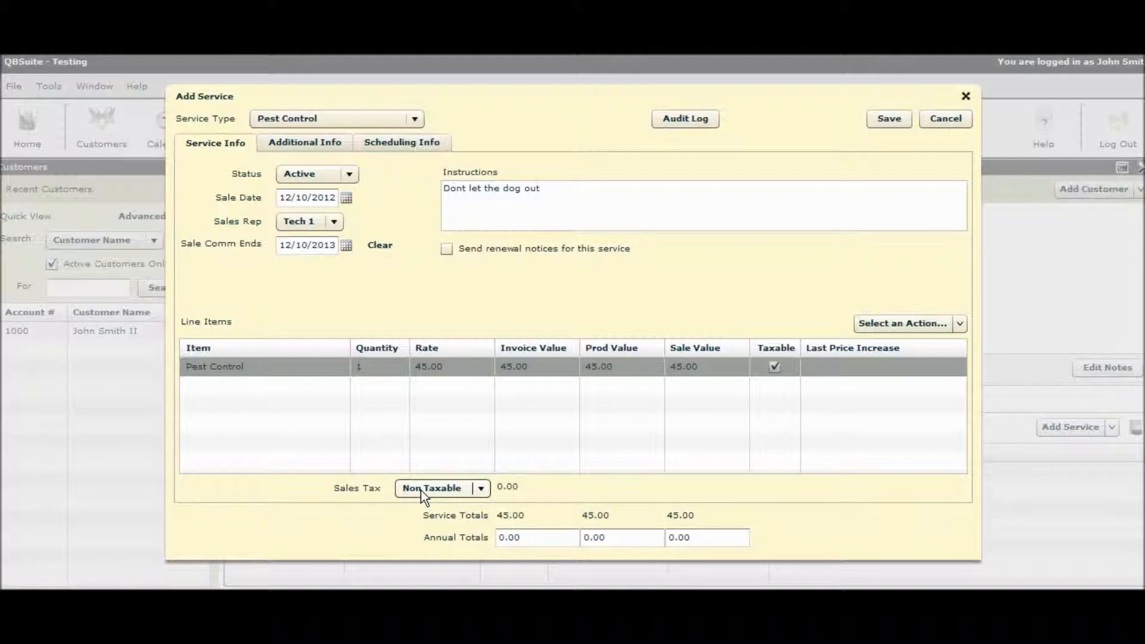
In the service's additional information, set the source to Web Page and the measurement unit to Ln. Ft.
left_click(334, 143)
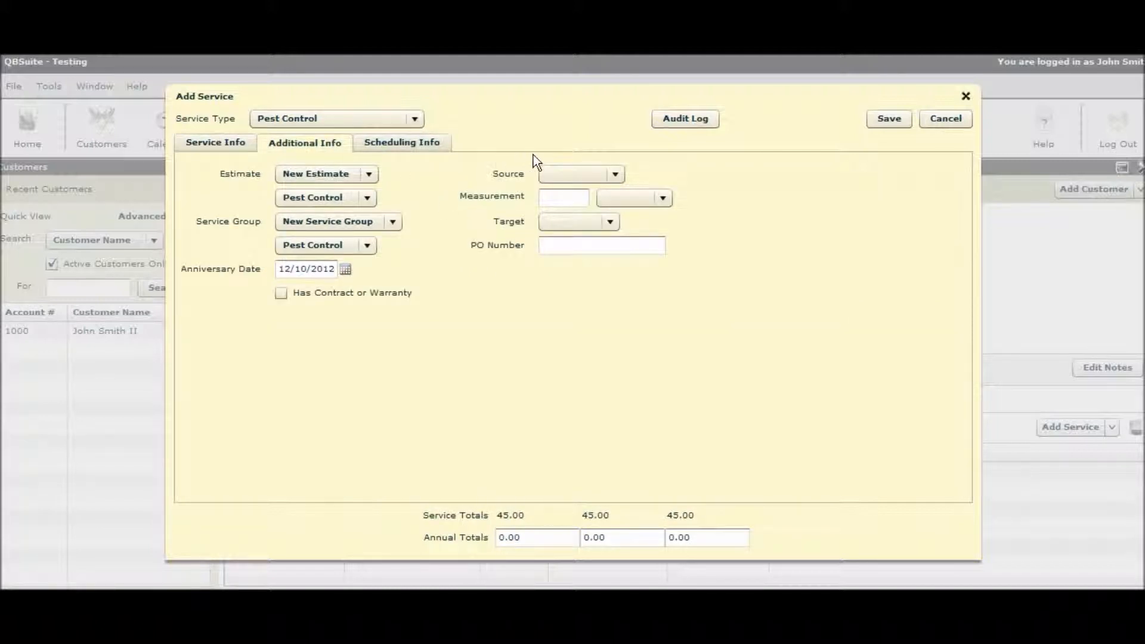
left_click(610, 172)
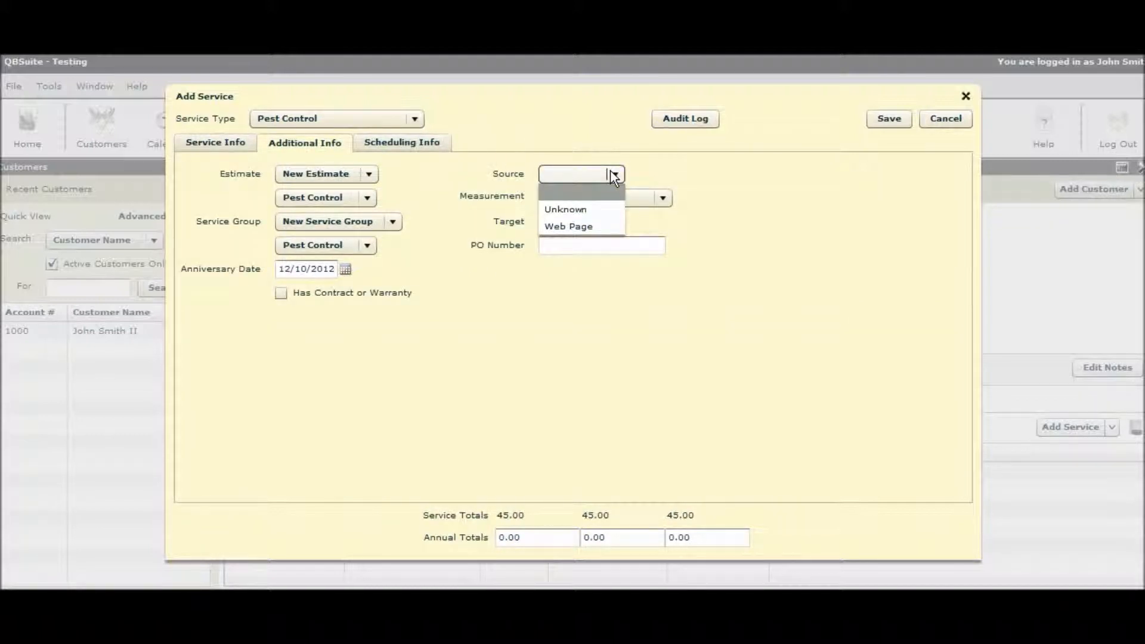
left_click(581, 225)
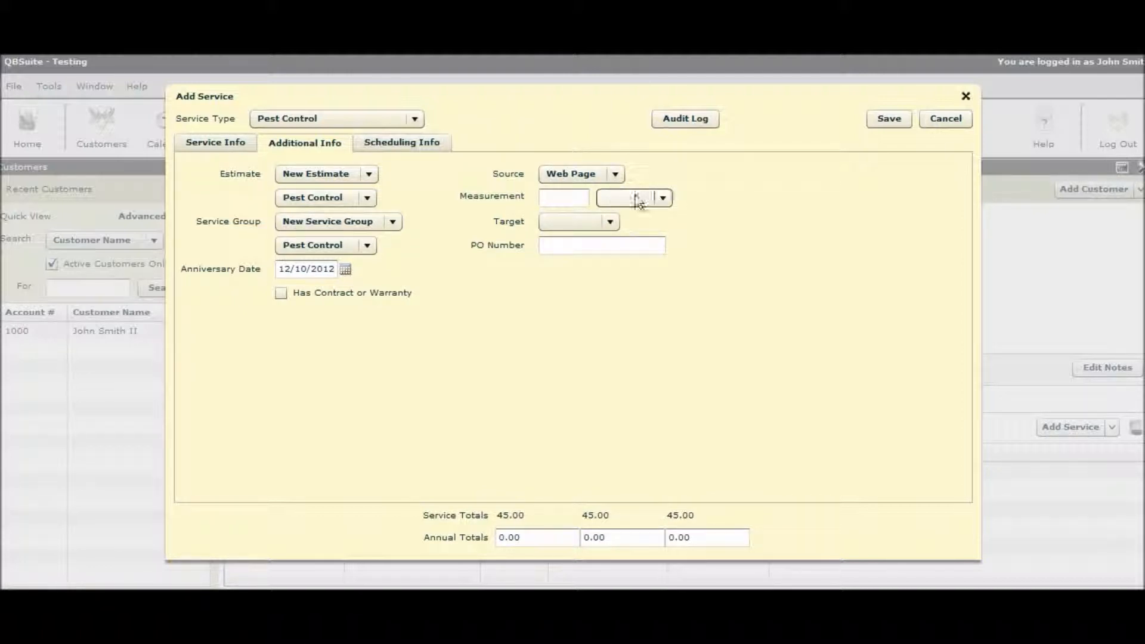
left_click(662, 198)
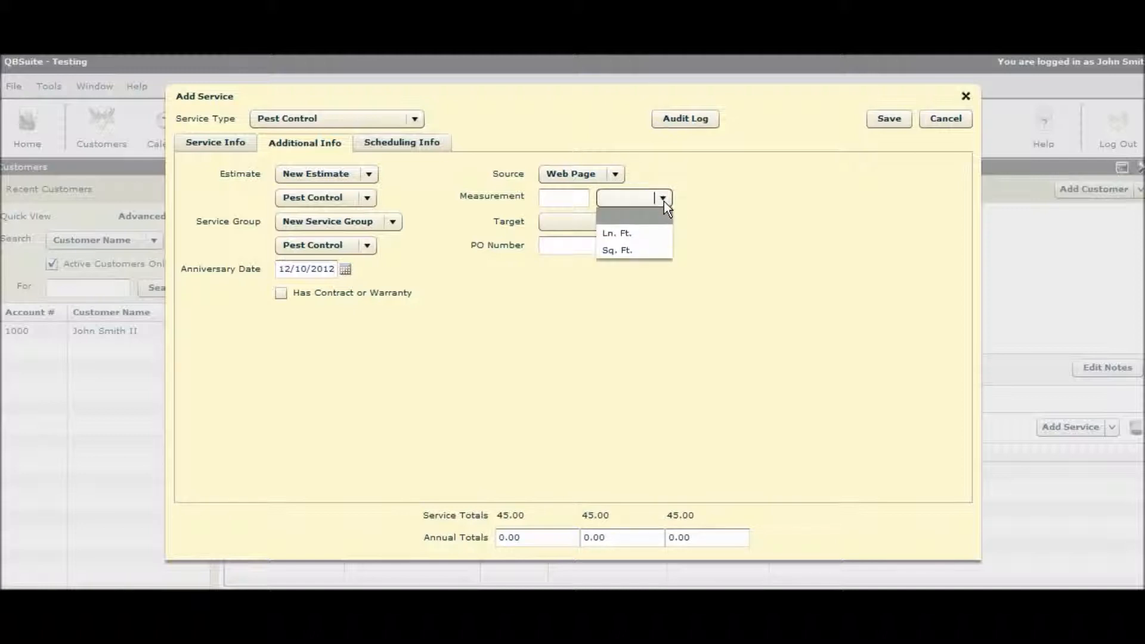
left_click(631, 232)
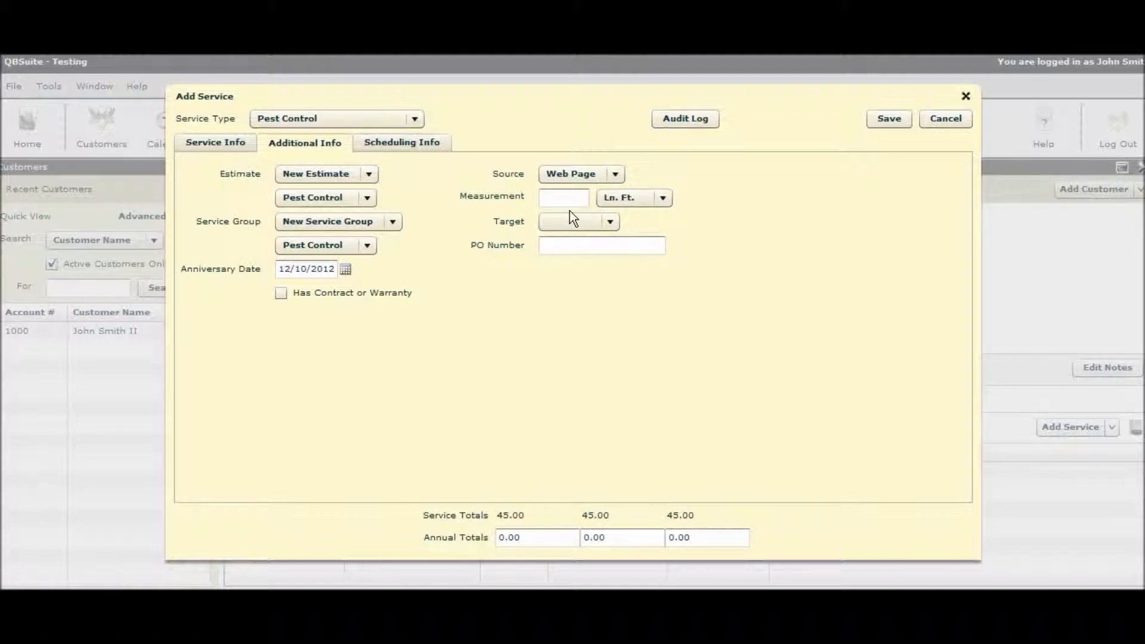
left_click(608, 223)
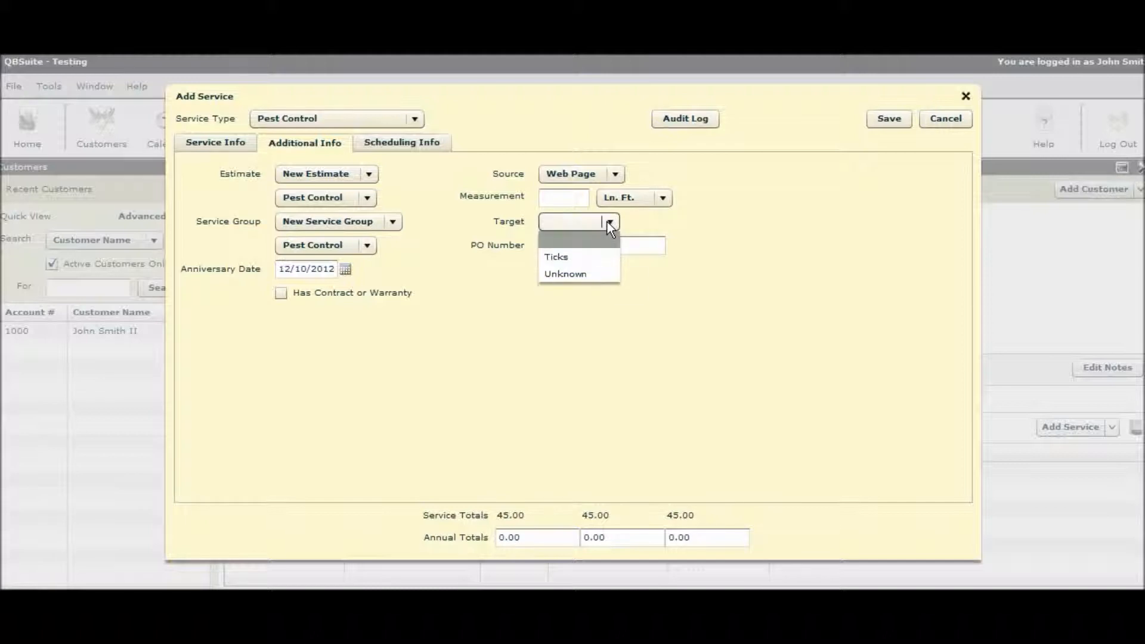
left_click(486, 223)
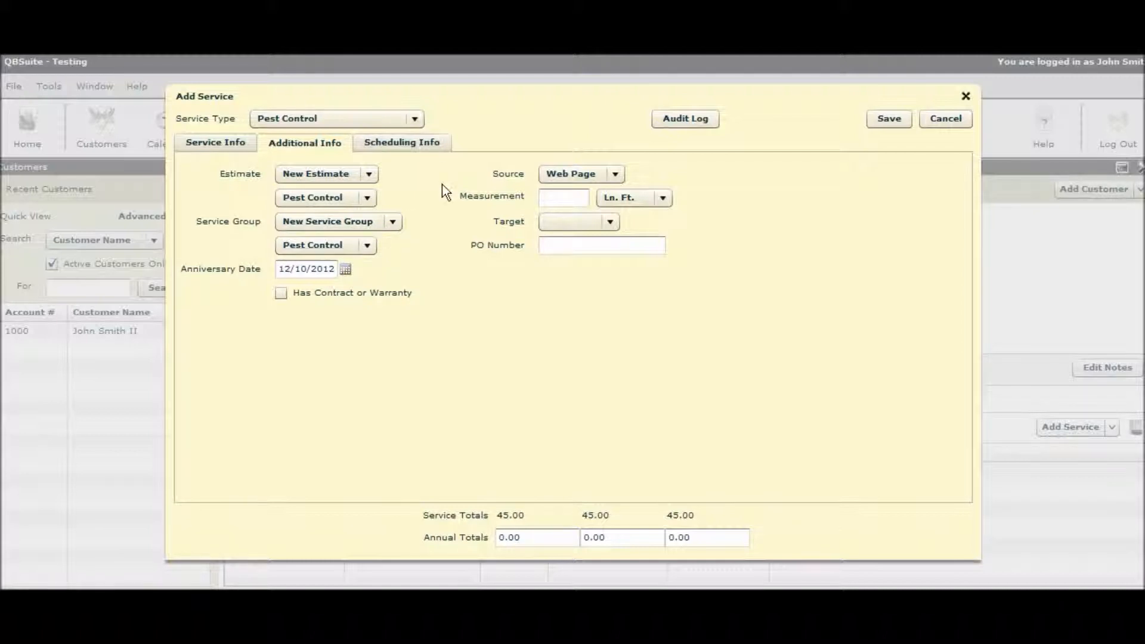
In the scheduling information, assign Tech 1 as the scheduled employee and check the available service days.
left_click(424, 145)
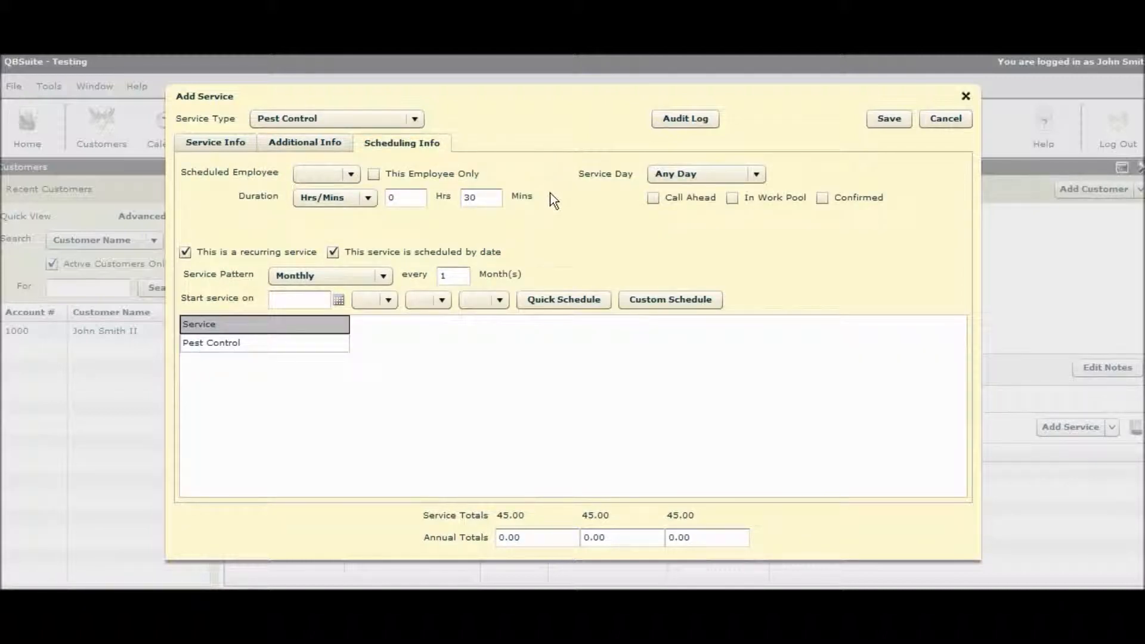
left_click(348, 173)
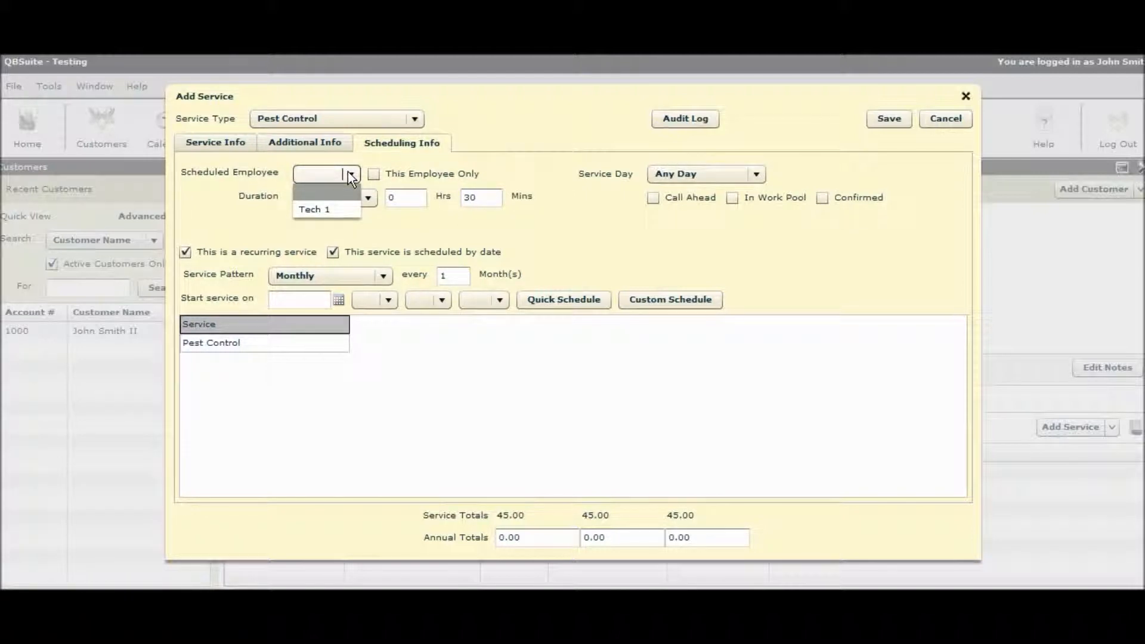
left_click(317, 209)
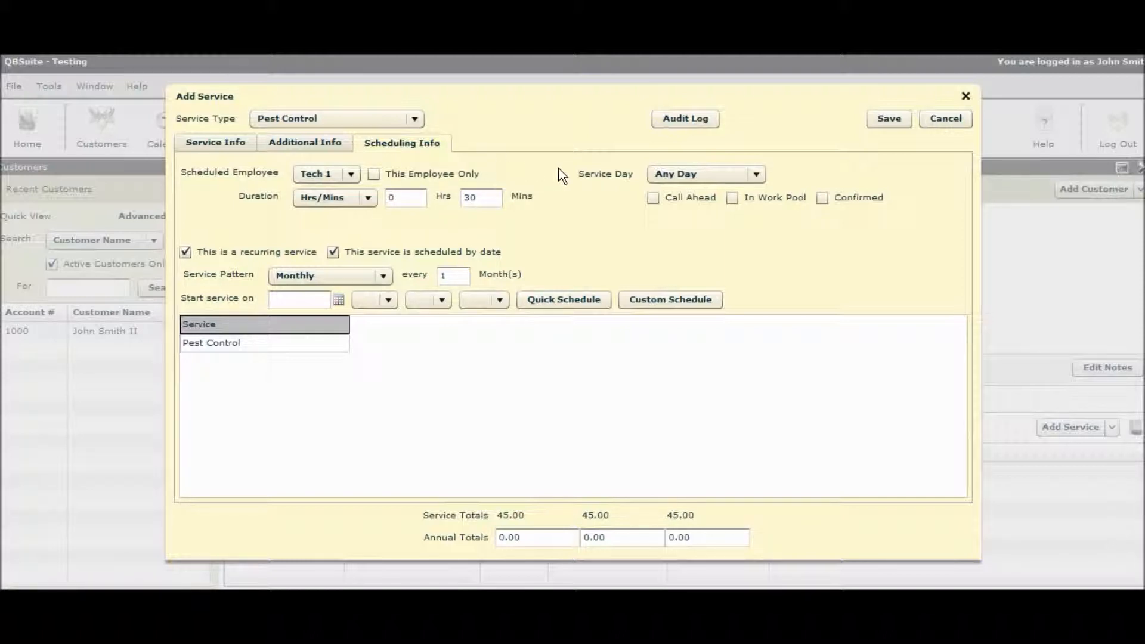
left_click(756, 174)
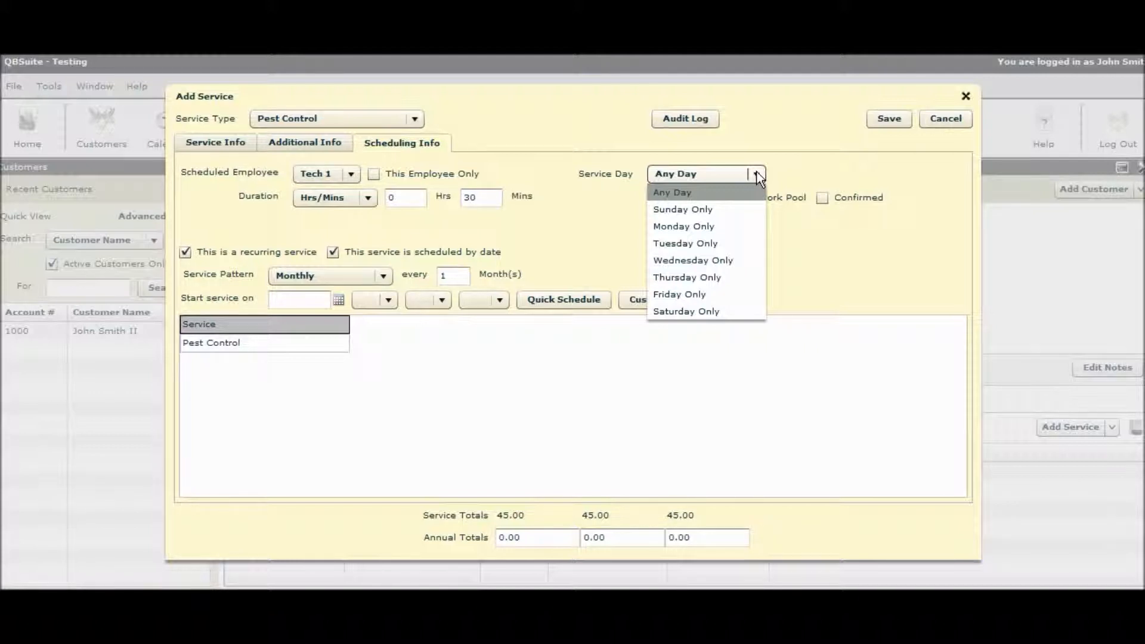
left_click(758, 176)
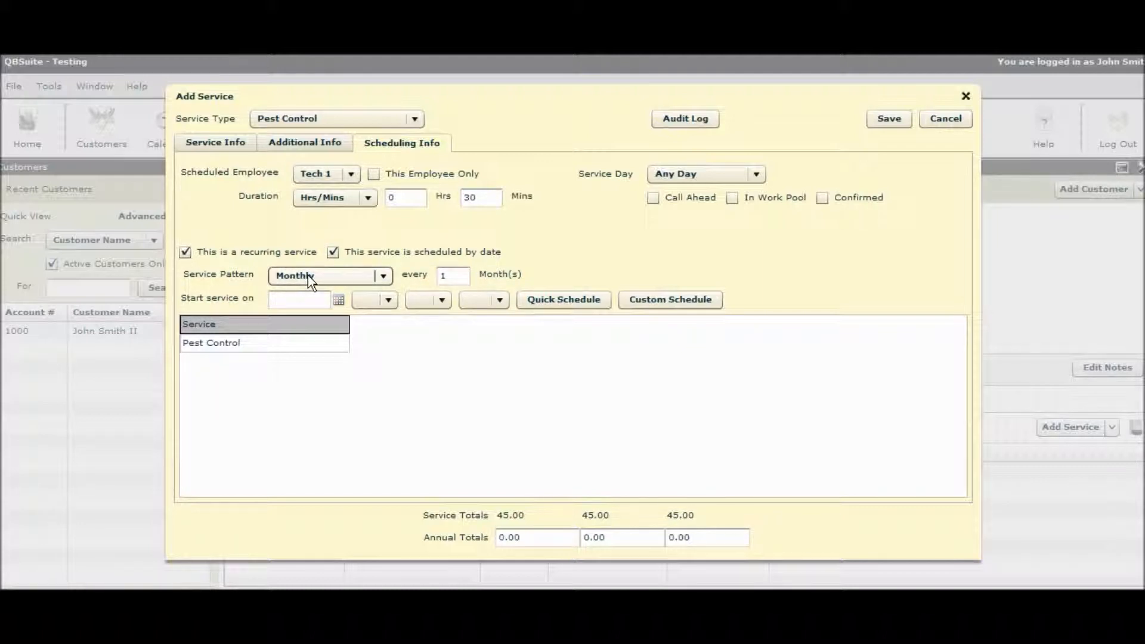
Set the recurring service pattern to Monthly, every 1 month.
left_click(381, 274)
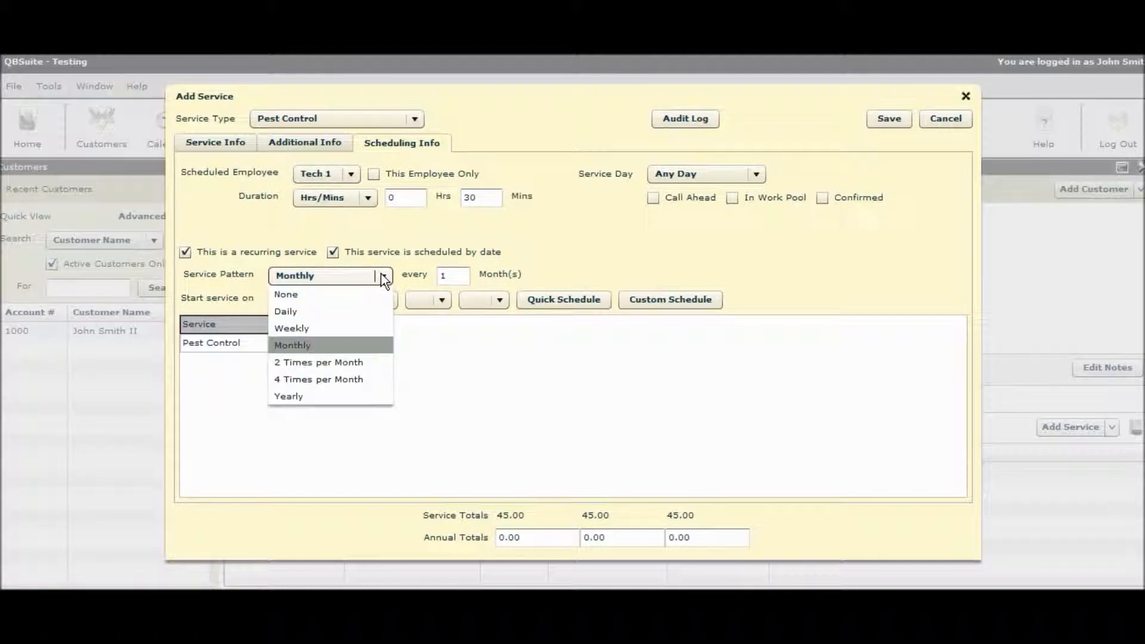
left_click(294, 347)
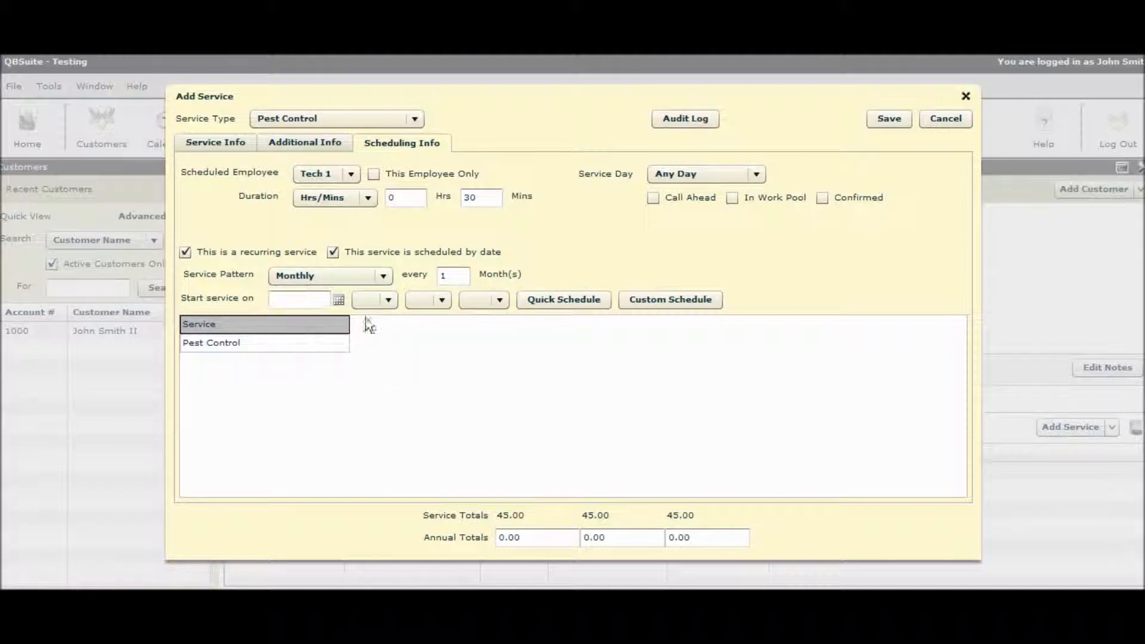
left_click(452, 278)
type("3")
left_click_drag(453, 276, 428, 276)
type("1")
Set the service to start on 12/11/2012 at 8:00 AM and generate the recurring dates with Quick Schedule.
left_click(338, 300)
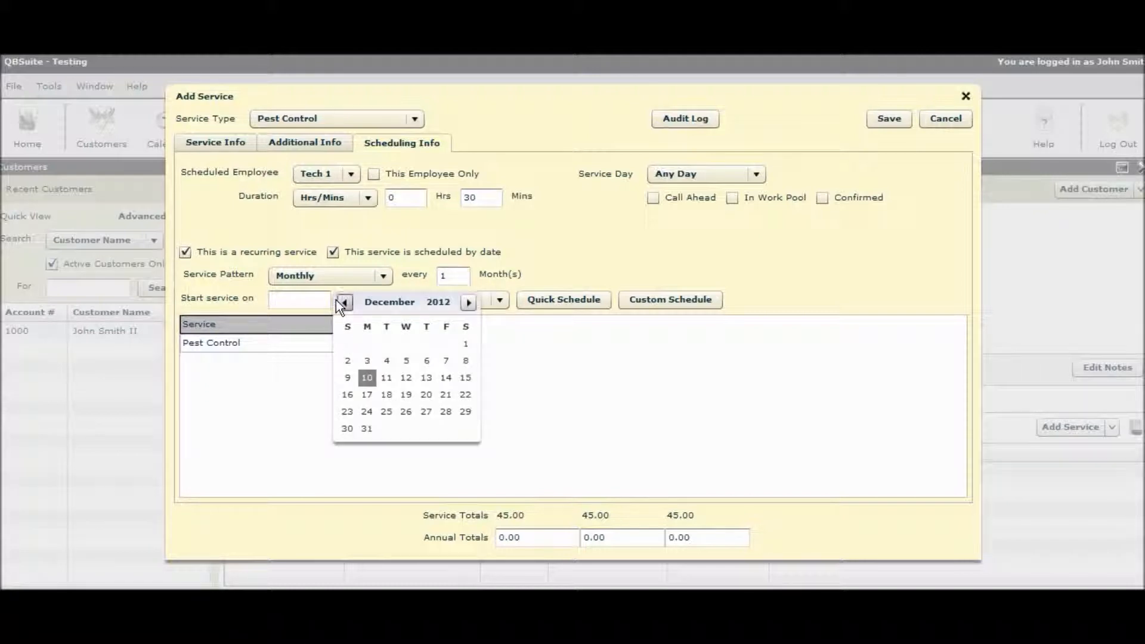
left_click(386, 378)
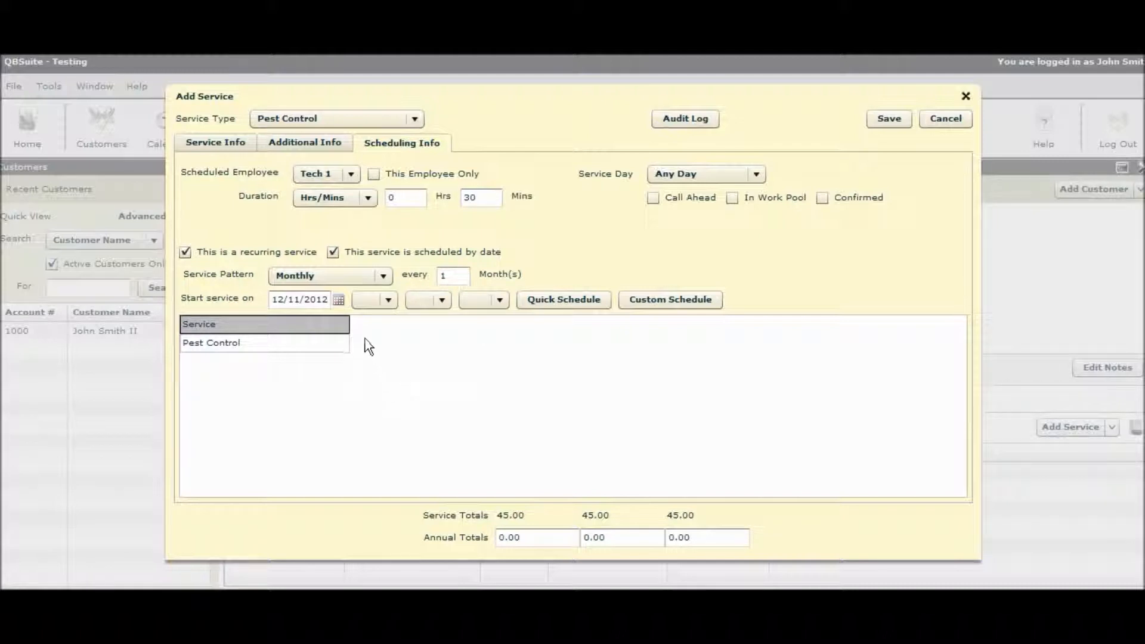
left_click(384, 300)
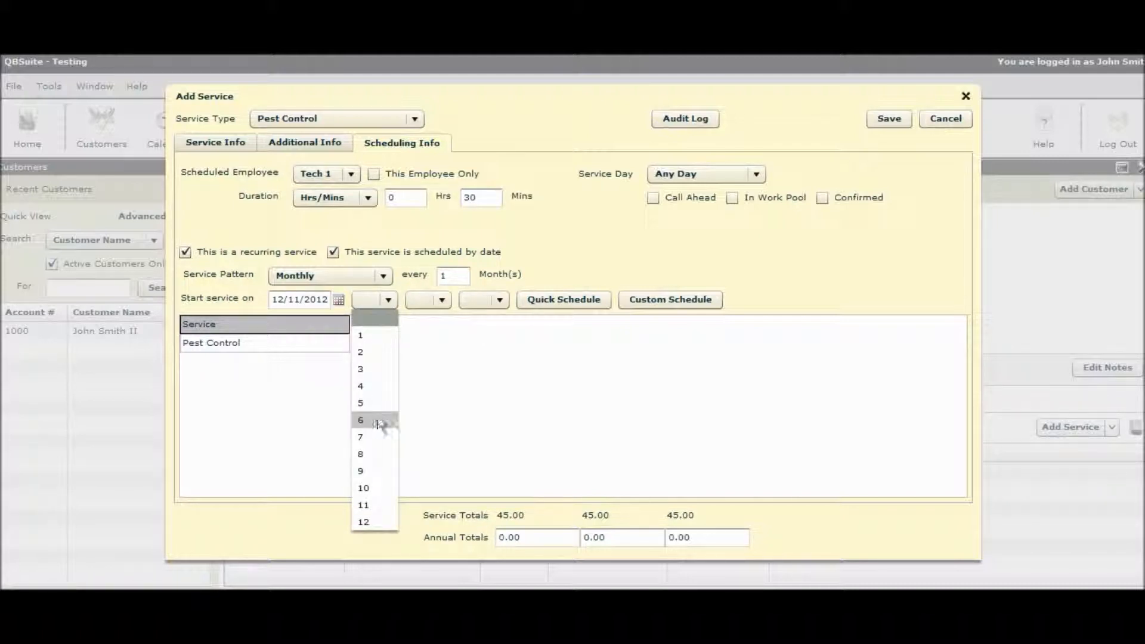
left_click(362, 455)
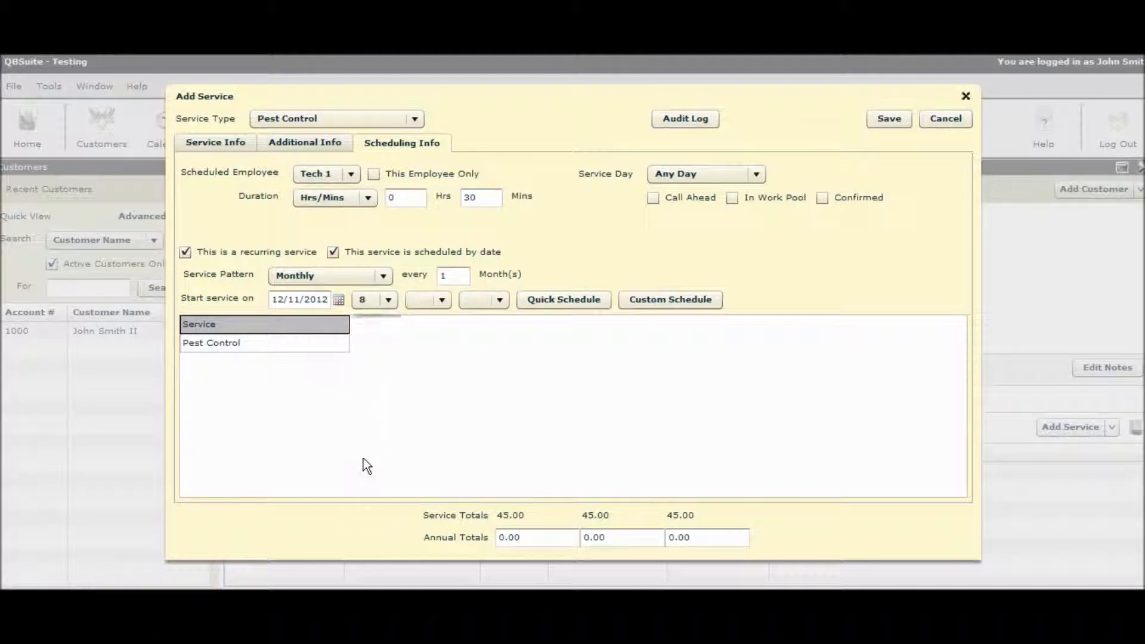
left_click(442, 299)
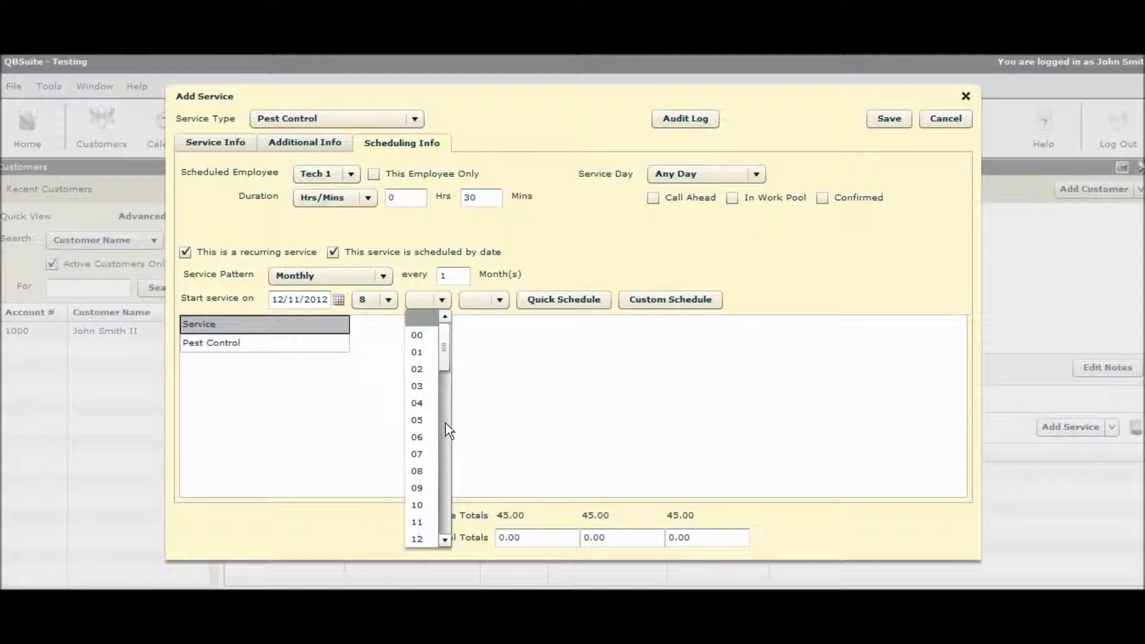
left_click(429, 474)
left_click(446, 299)
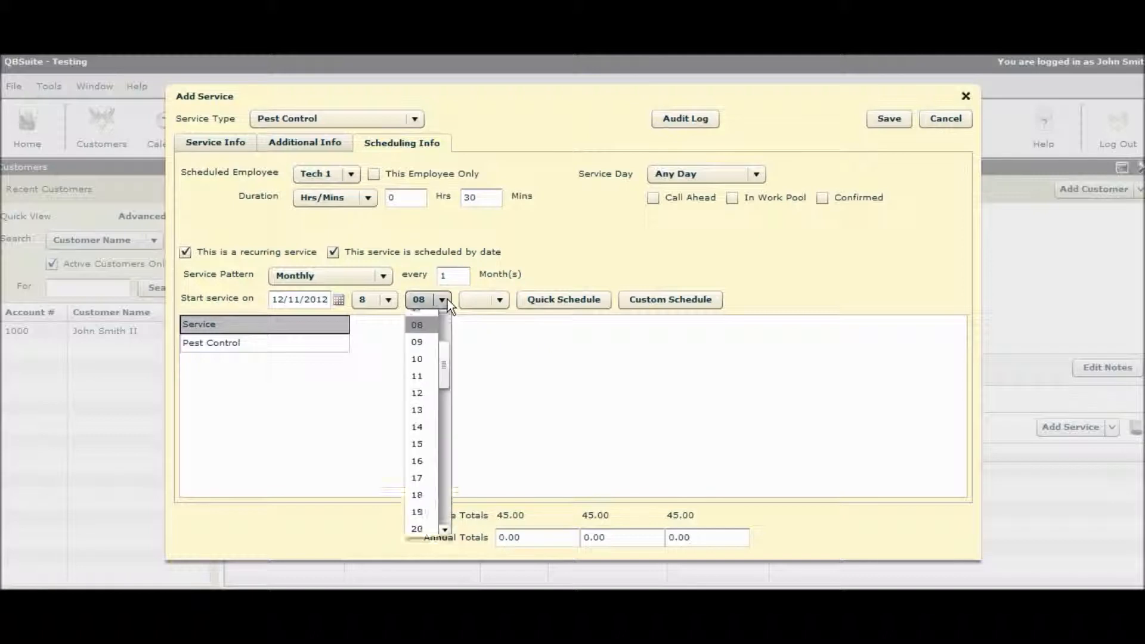
left_click_drag(444, 380, 444, 320)
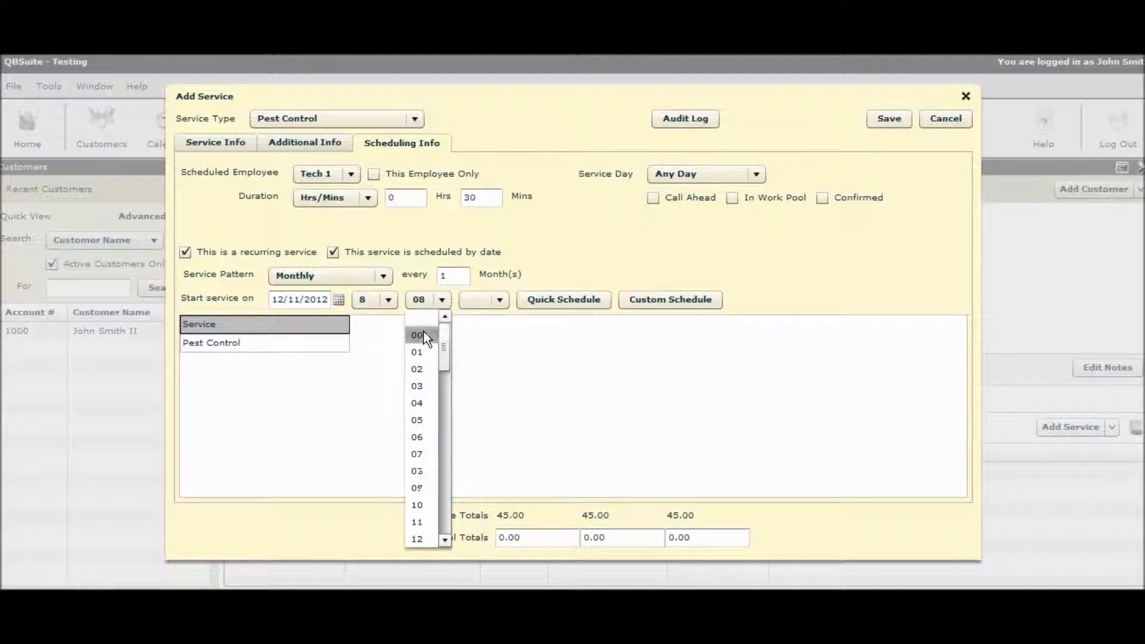
left_click(422, 334)
left_click(499, 300)
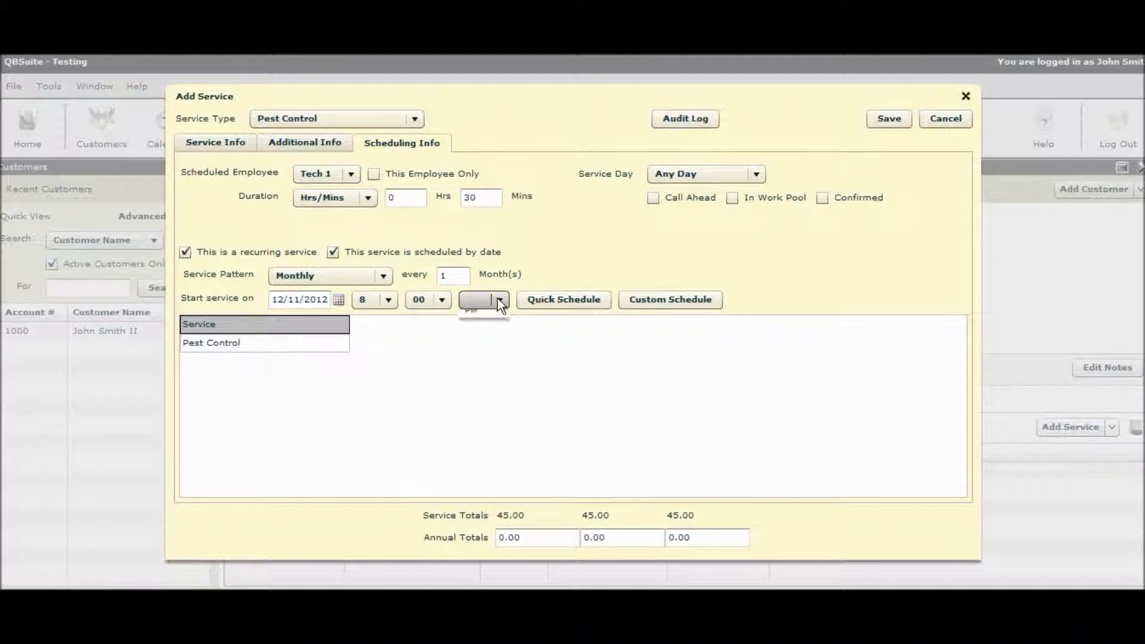
left_click(474, 334)
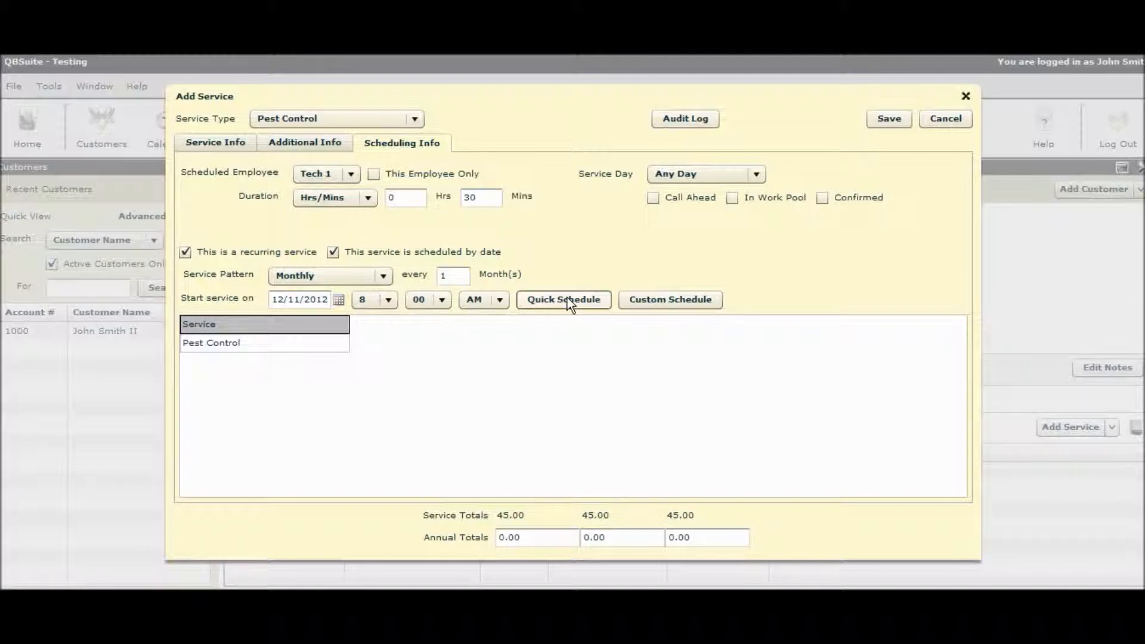
left_click(567, 298)
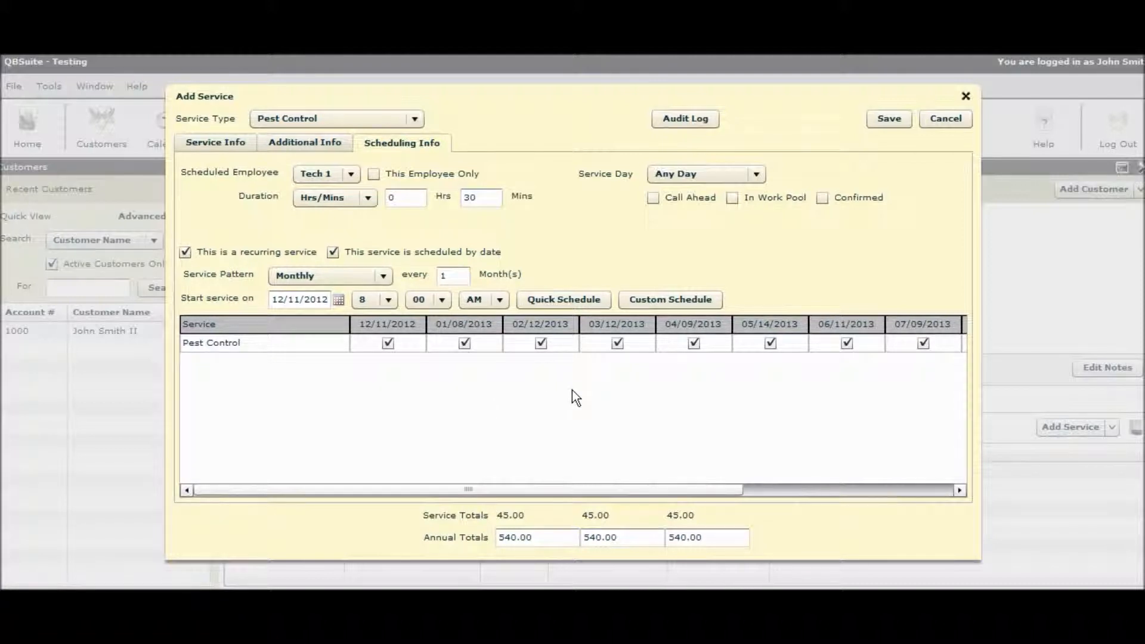
Open the custom schedule calendar and try extra service dates on December 12 to 14, 2012, leaving only December 11 selected for that month.
left_click(677, 301)
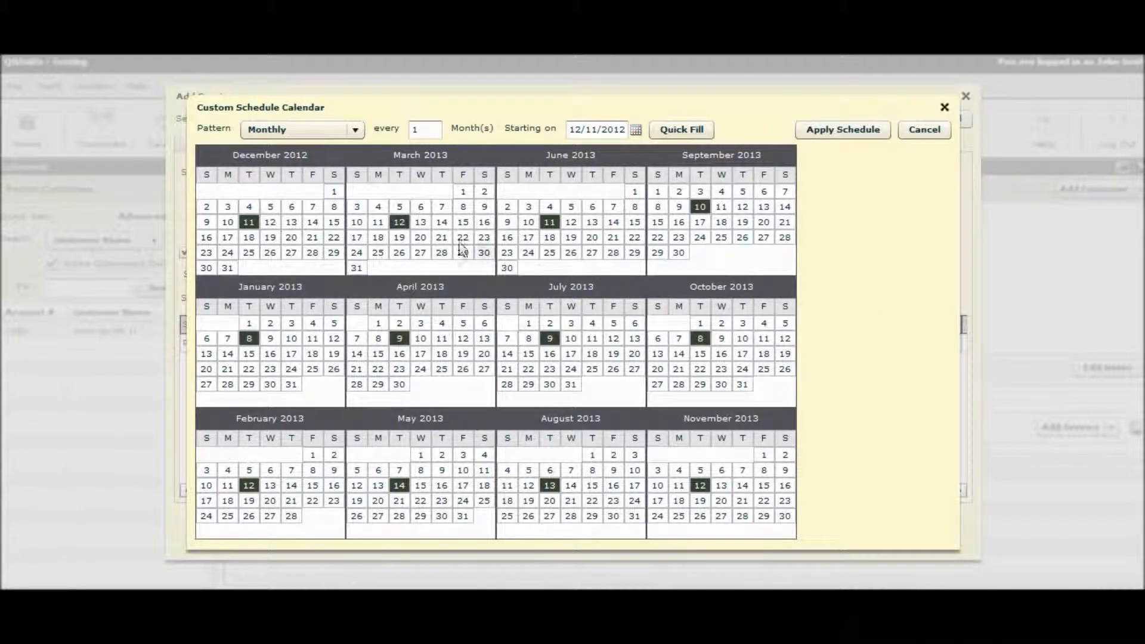
left_click(249, 223)
left_click(249, 223)
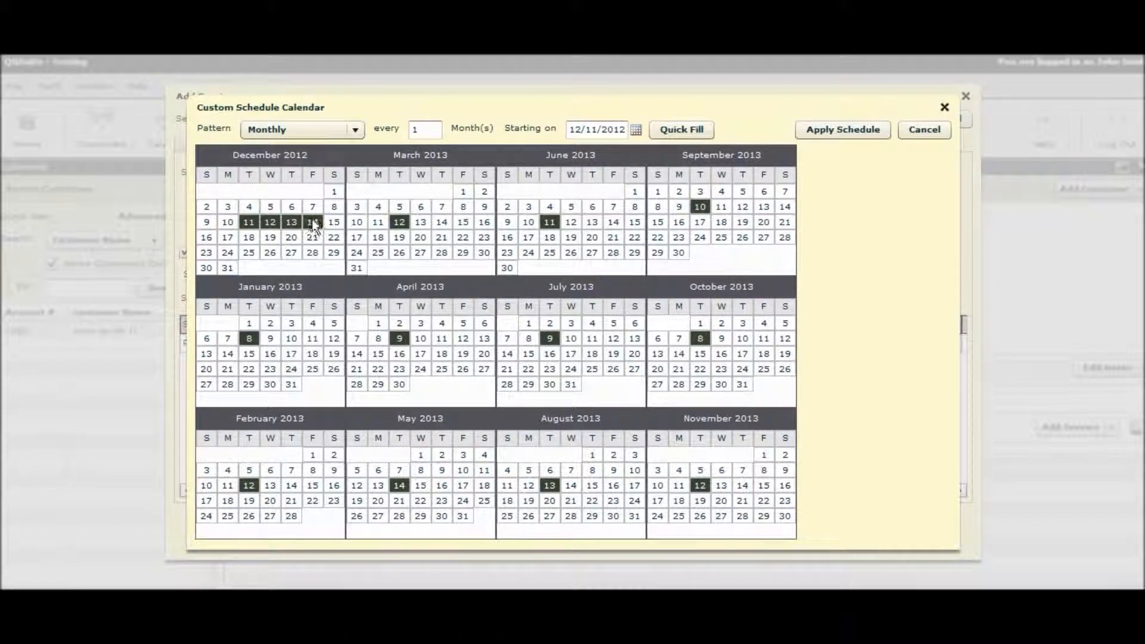
left_click(249, 223)
left_click(270, 222)
left_click(311, 222)
left_click(248, 222)
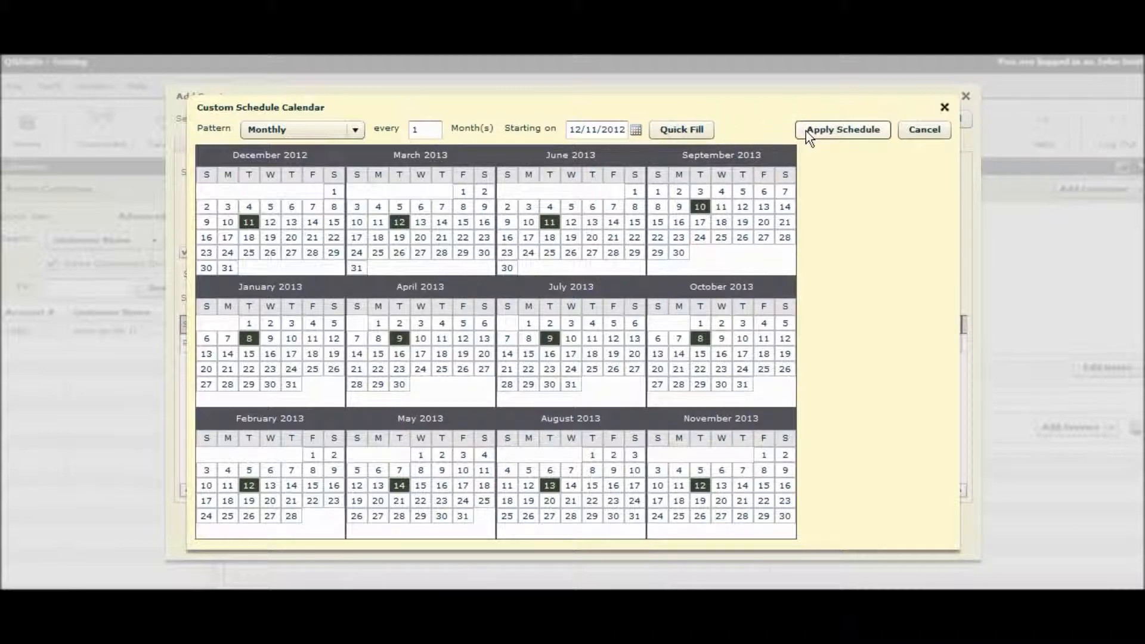
Apply the custom schedule, agreeing to rebuild the listed work orders, and save the Pest Control service to the account.
left_click(829, 130)
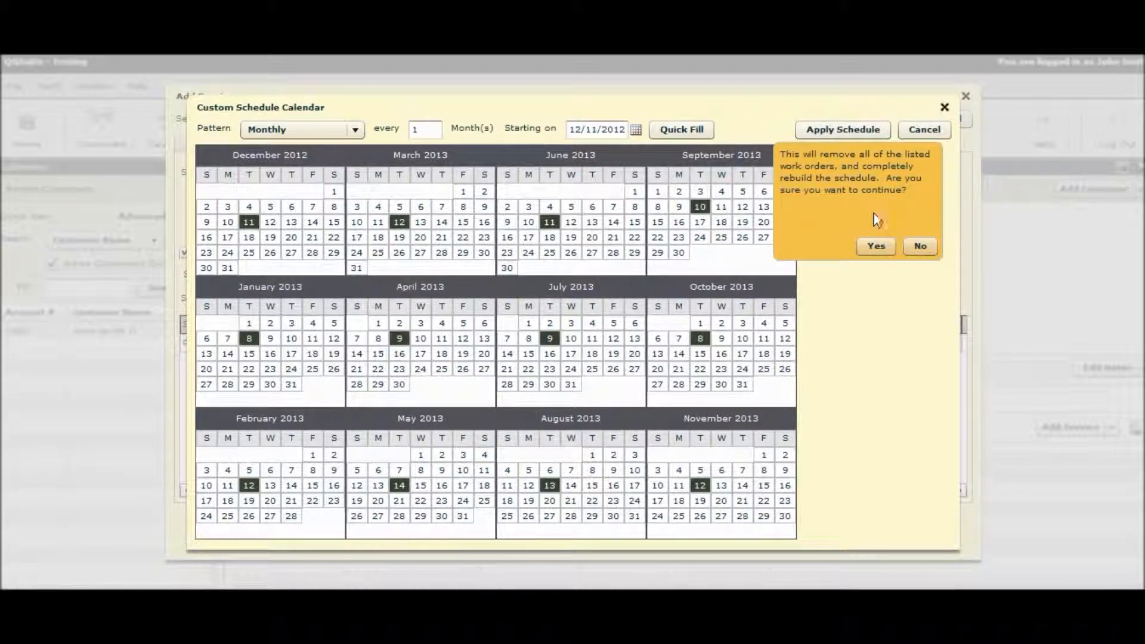
left_click(878, 249)
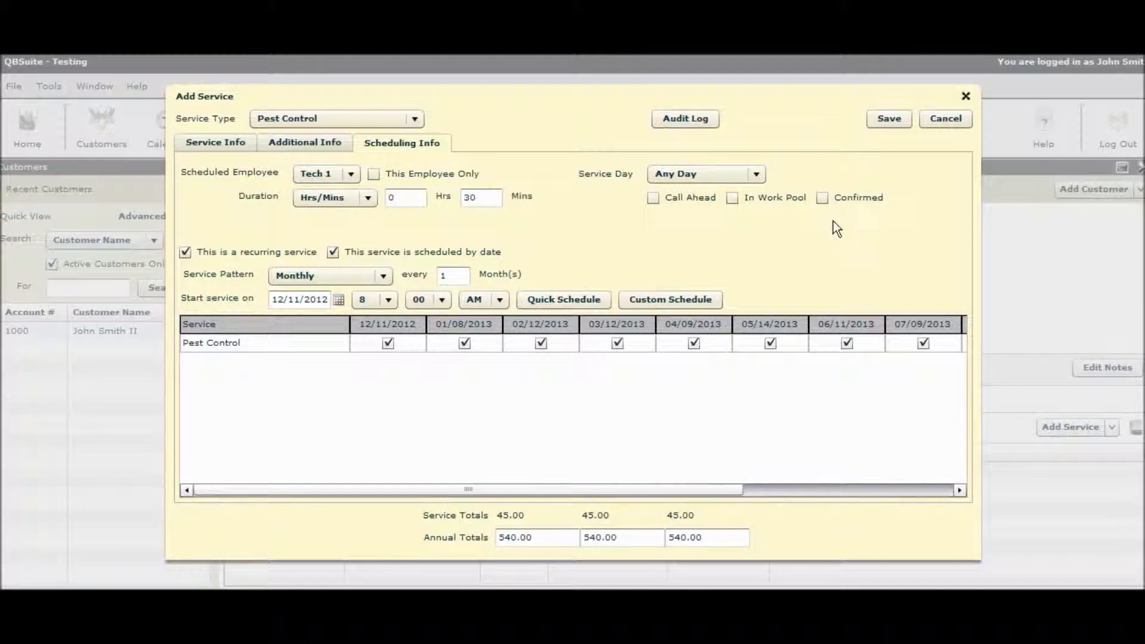
left_click(893, 116)
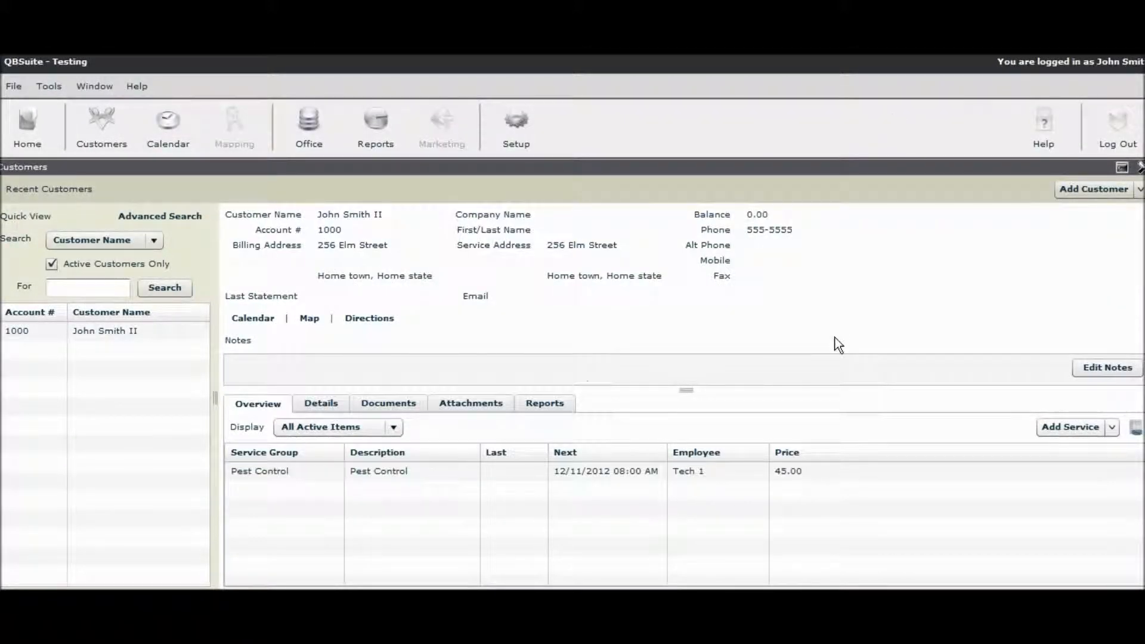
Review the customer's Pest Control work orders in an enlarged details list, and return to the service overview with the customer information fully shown.
left_click(325, 403)
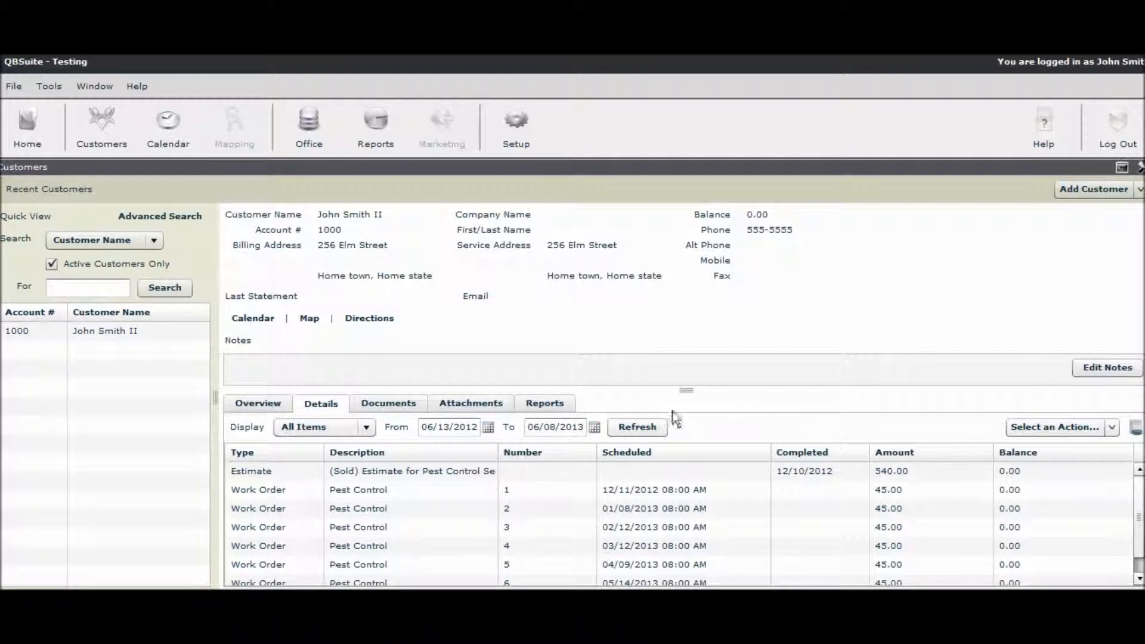
left_click_drag(686, 389, 686, 249)
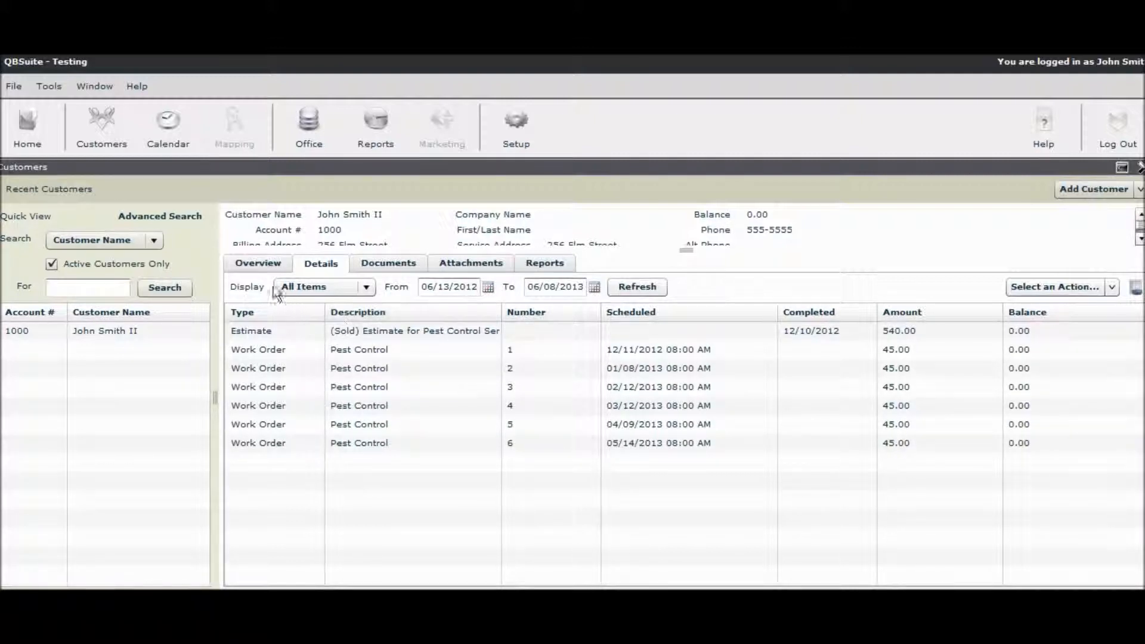
left_click(261, 267)
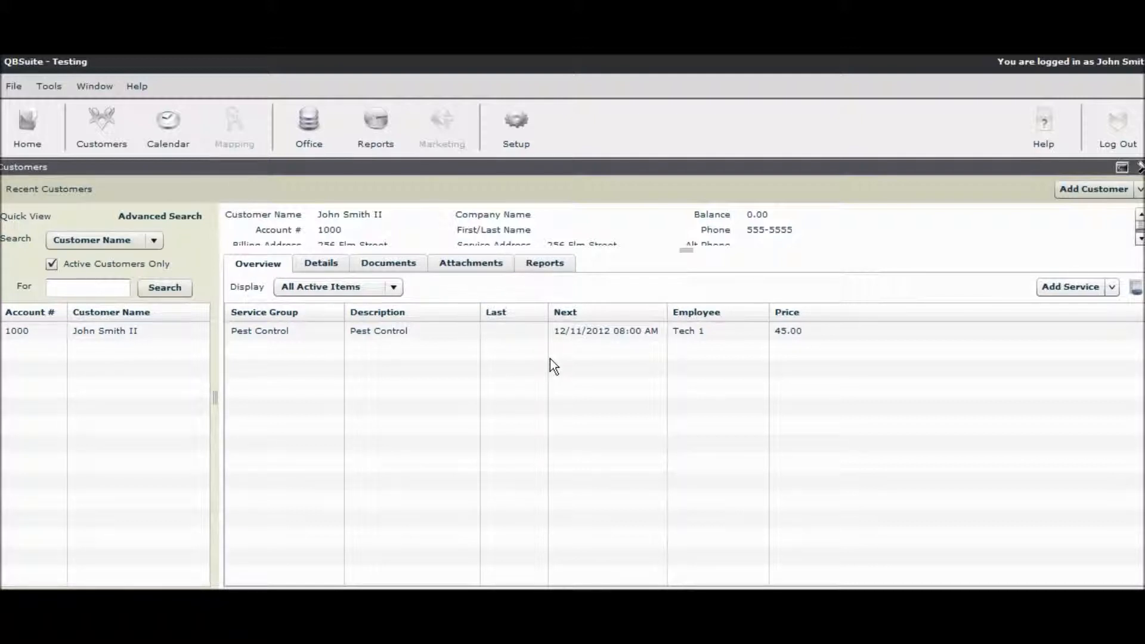
left_click_drag(685, 251, 686, 397)
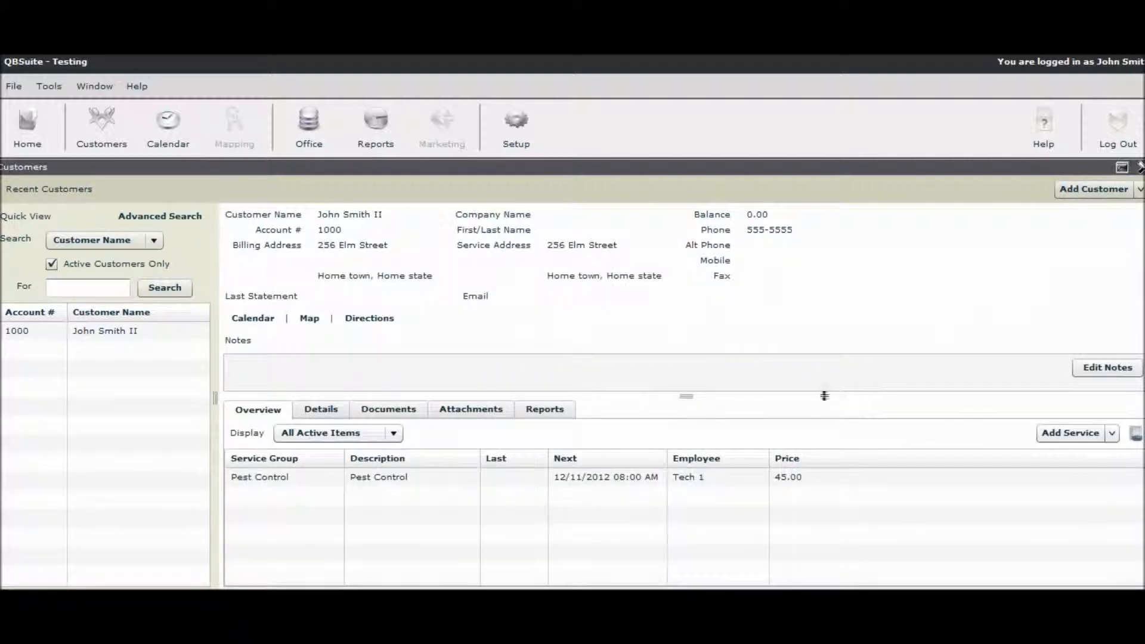